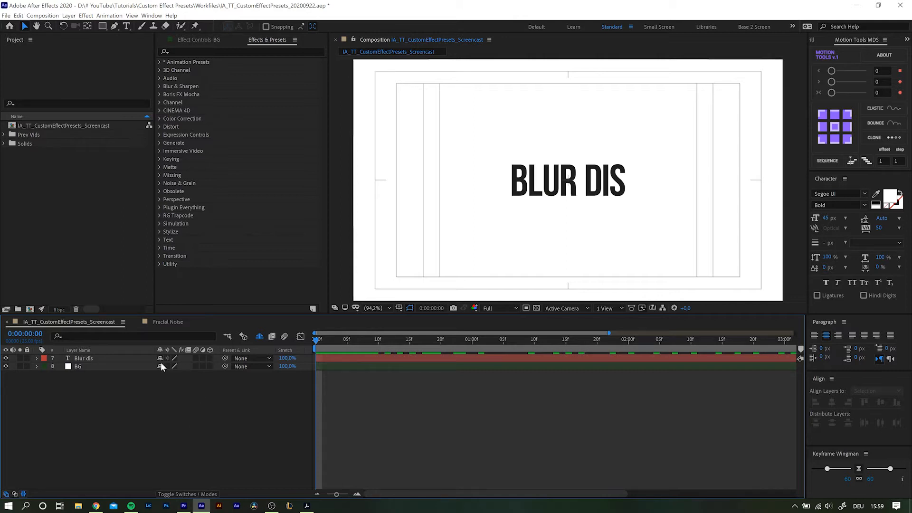
Step: Apply the Gaussian Blur effect, not the legacy version, to the Blur dis text layer
click(95, 357)
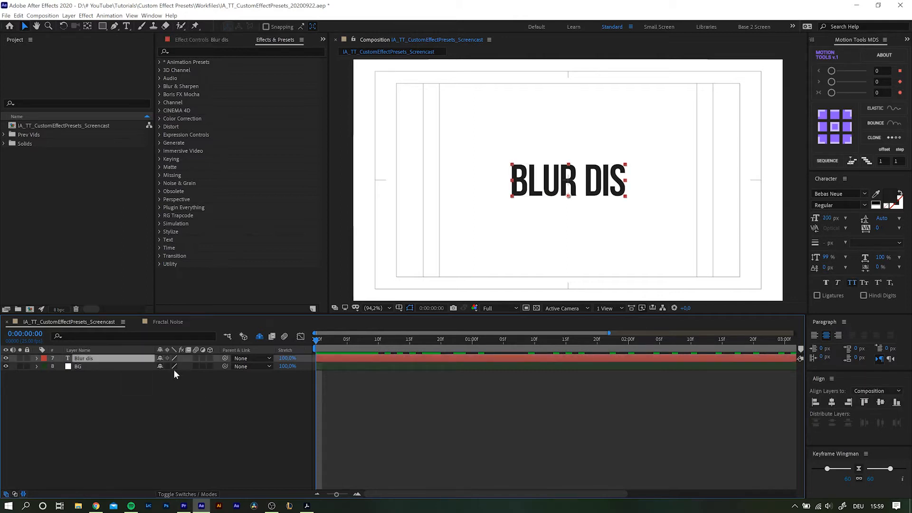
key(ctrl+space)
text(gaus)
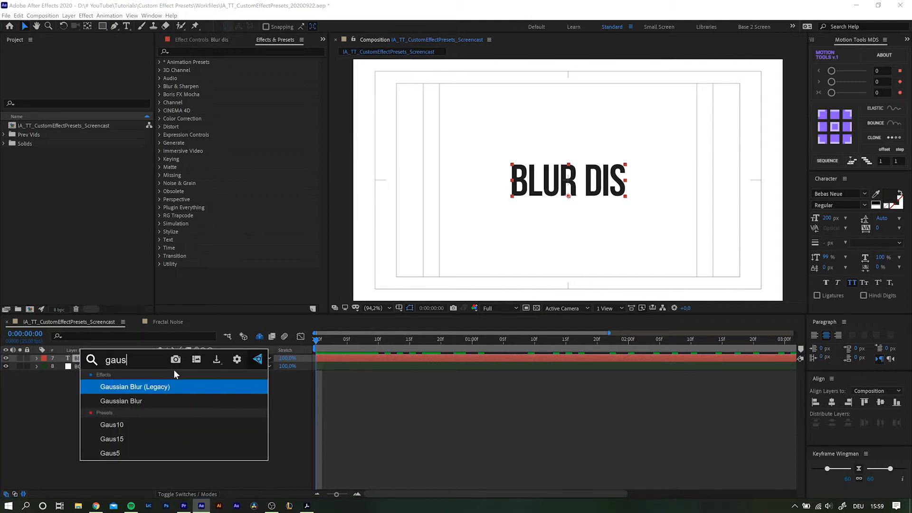
key(Down)
key(Return)
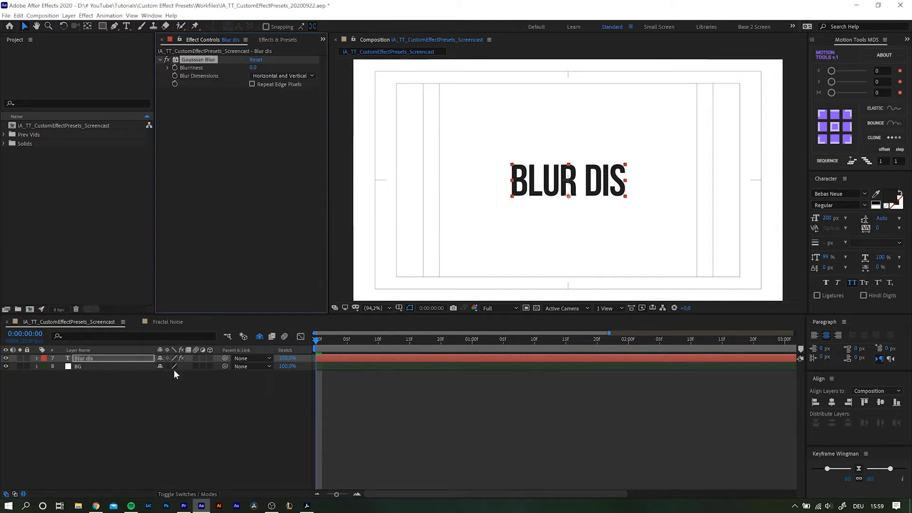
Step: Set the Blurriness of the Blur dis layer's Gaussian Blur to 20
mouse_move(251, 68)
mouse_down()
mouse_move(291, 68)
mouse_move(223, 68)
mouse_move(258, 68)
mouse_up()
click(256, 68)
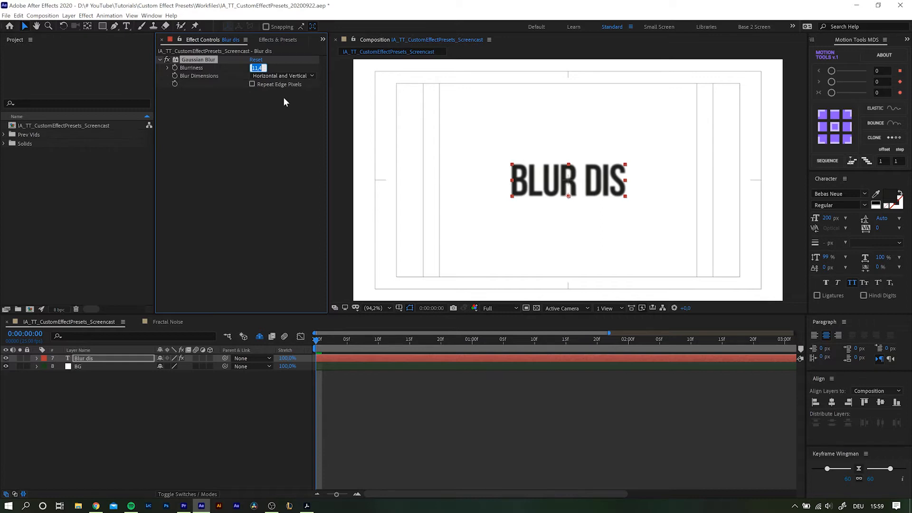
text(20)
key(Return)
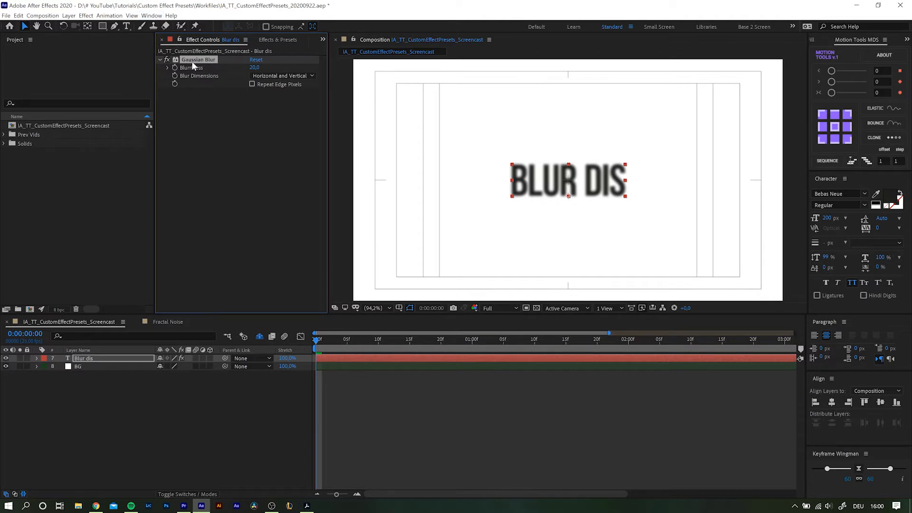
Step: Start saving the Gaussian Blur as an animation preset and browse to the Blurring folder inside ASP_AE_Presets
click(109, 16)
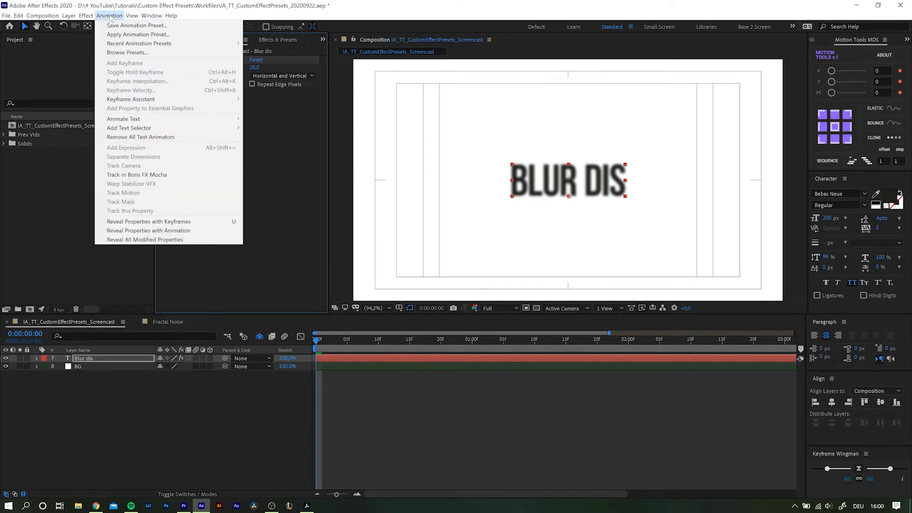
click(123, 26)
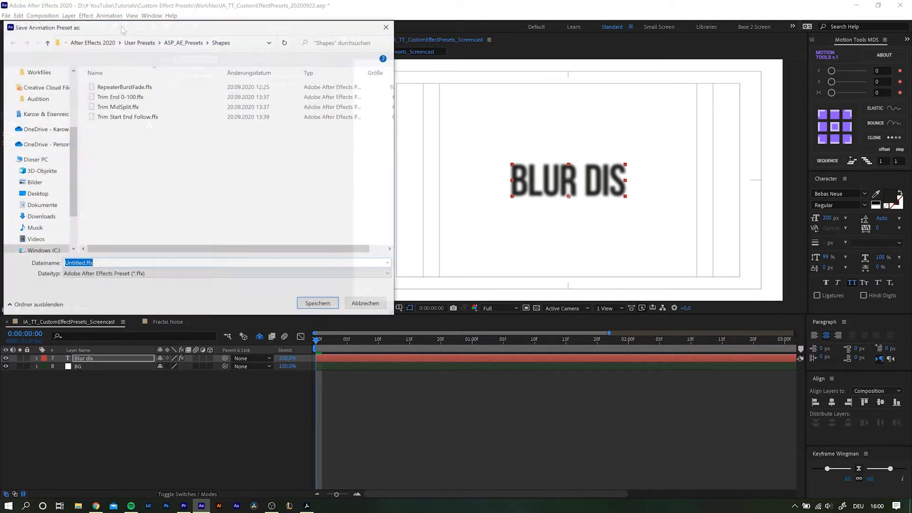
drag(171, 30, 166, 11)
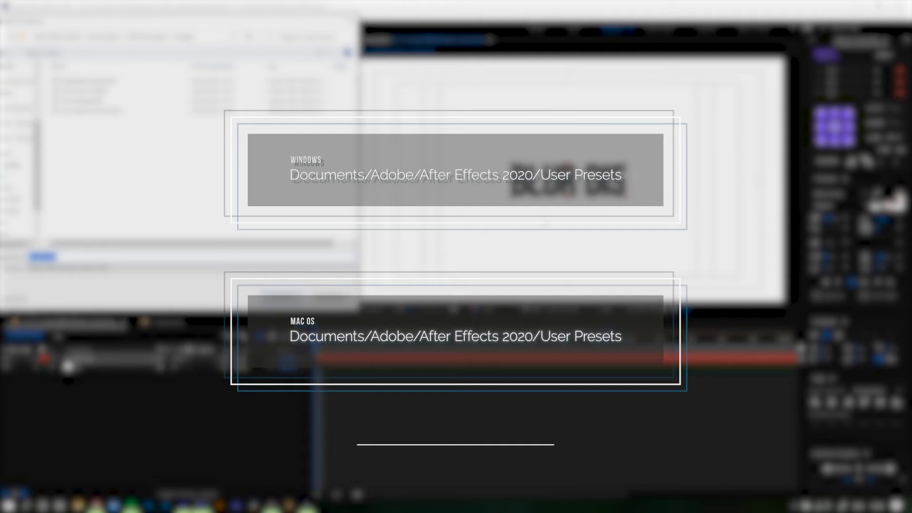
drag(113, 22, 154, 25)
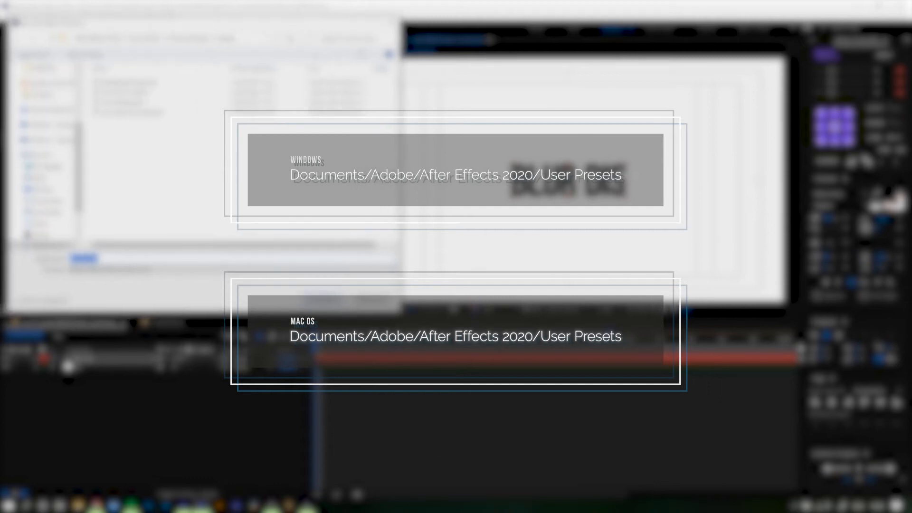
click(192, 39)
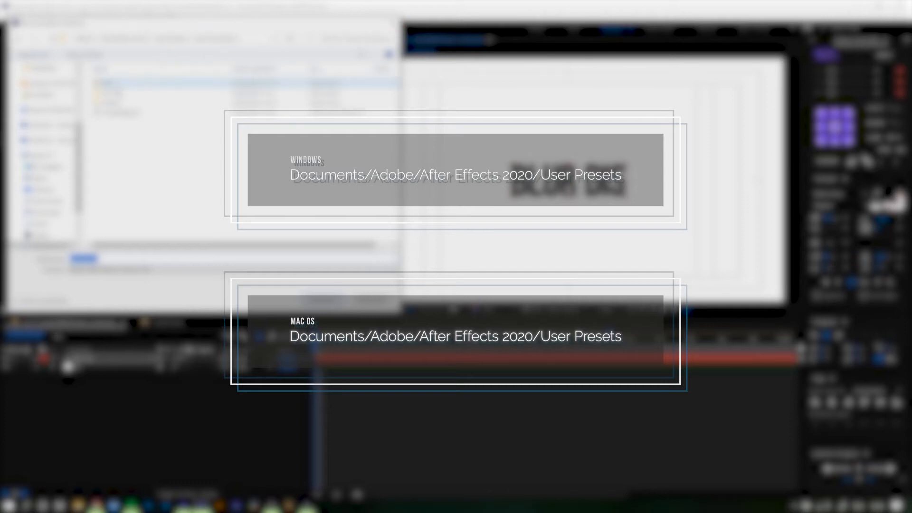
double_click(117, 84)
click(190, 39)
double_click(120, 92)
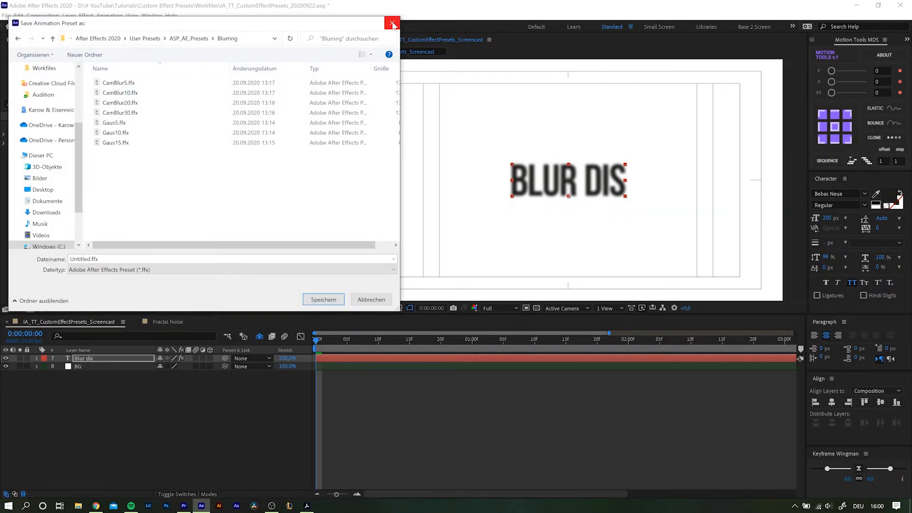
Step: Name the preset Gaus20.ffx, save it in the Blurring folder, and deselect the text layer
click(108, 260)
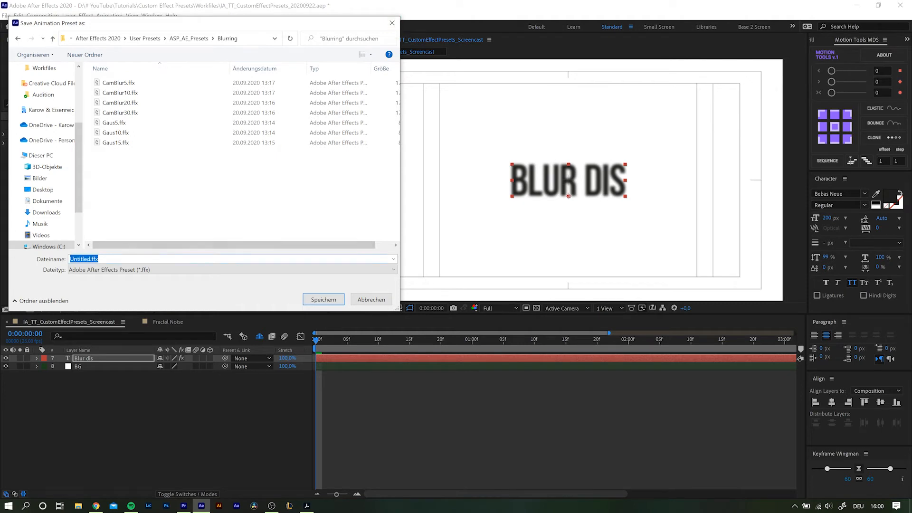
click(91, 260)
key(ctrl+shift+Left)
text(Gaus20)
drag(264, 28, 327, 109)
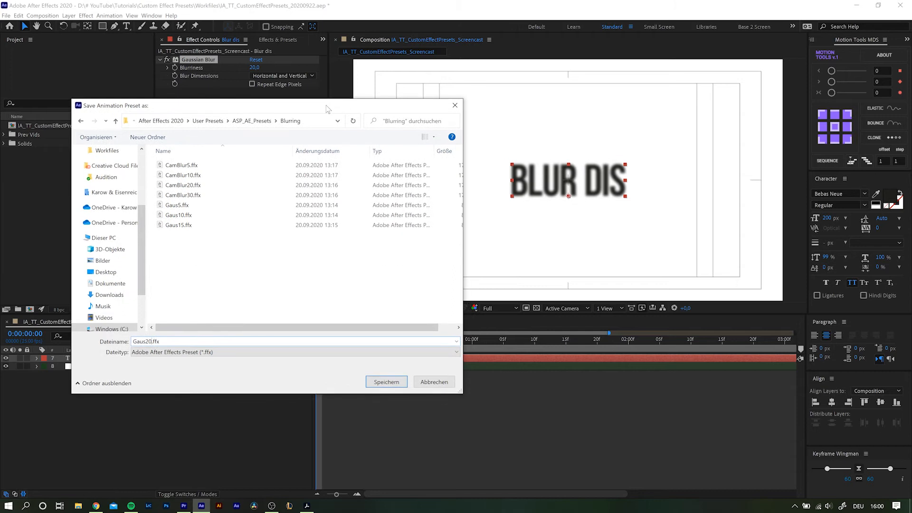
click(378, 382)
click(81, 401)
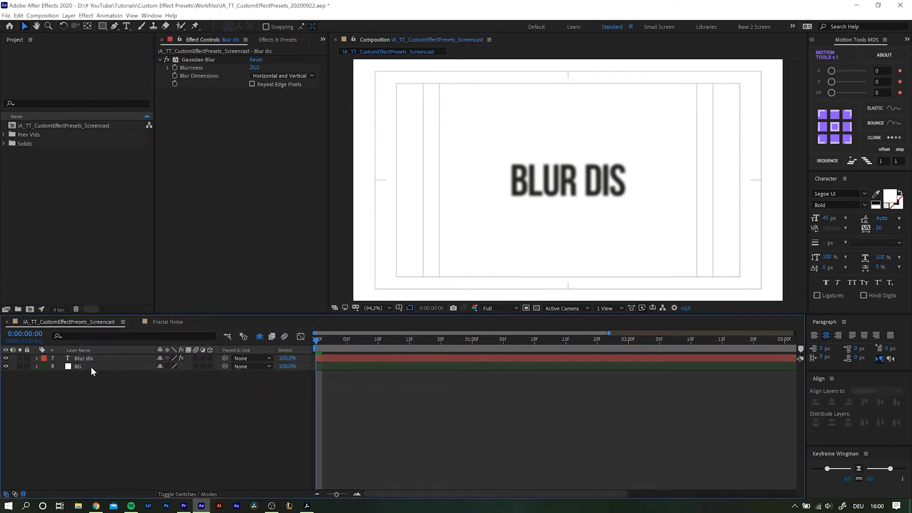
Step: Search the effects and presets for "gaus" and select the saved Gaus20 preset
click(276, 40)
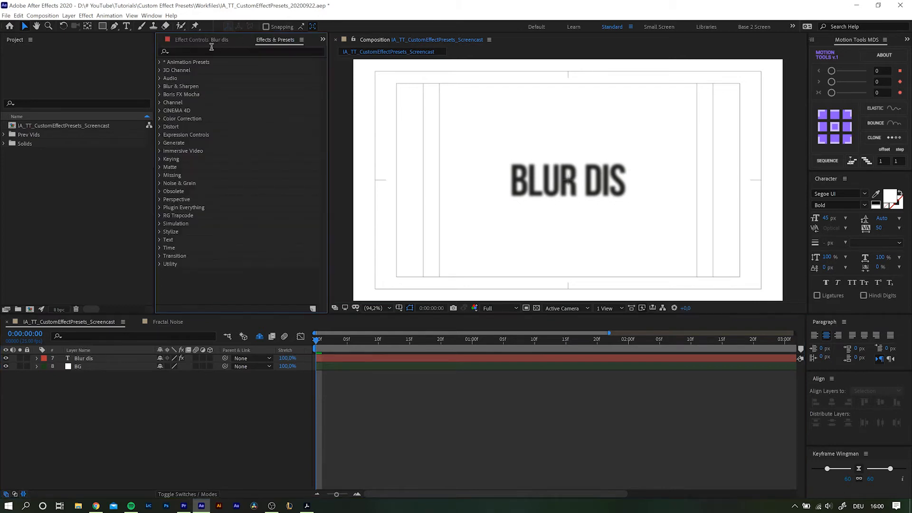
click(270, 52)
text(gaus)
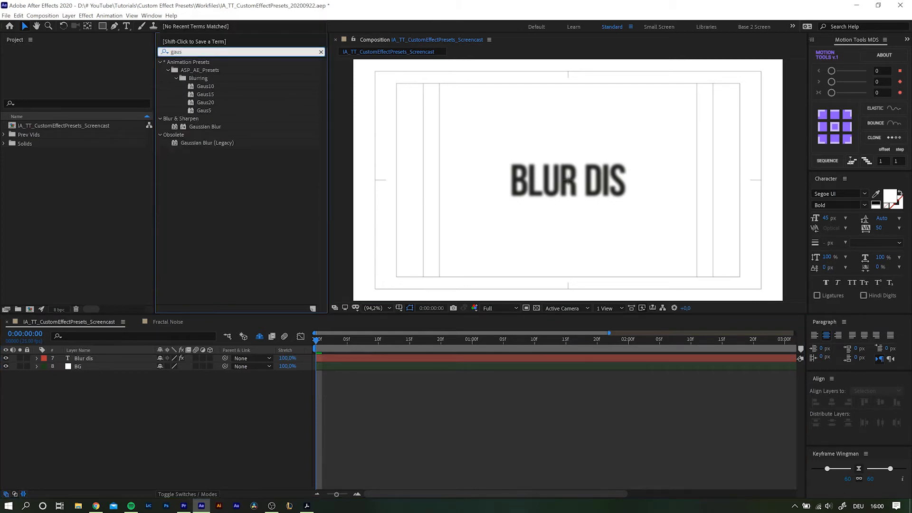
click(209, 103)
click(210, 103)
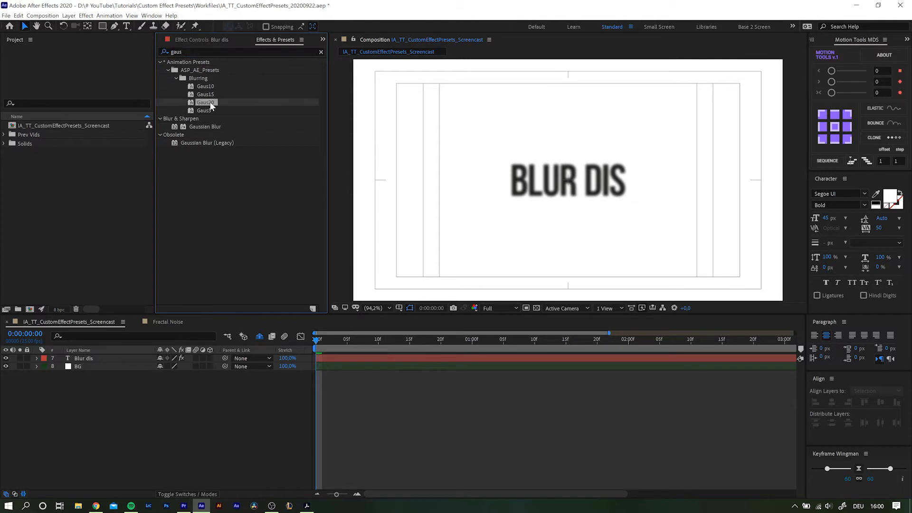
Step: Search the quick effect finder for "gaus" and refresh its preset list through its settings
click(83, 359)
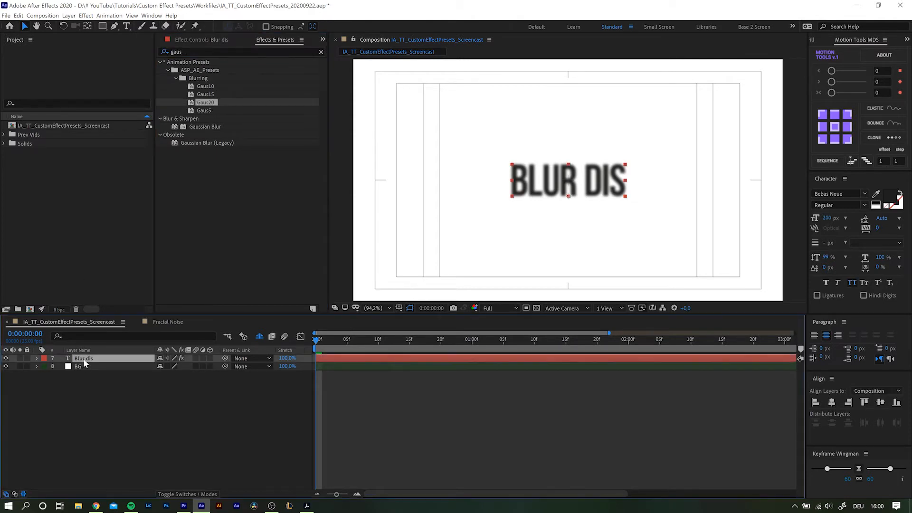
key(ctrl+space)
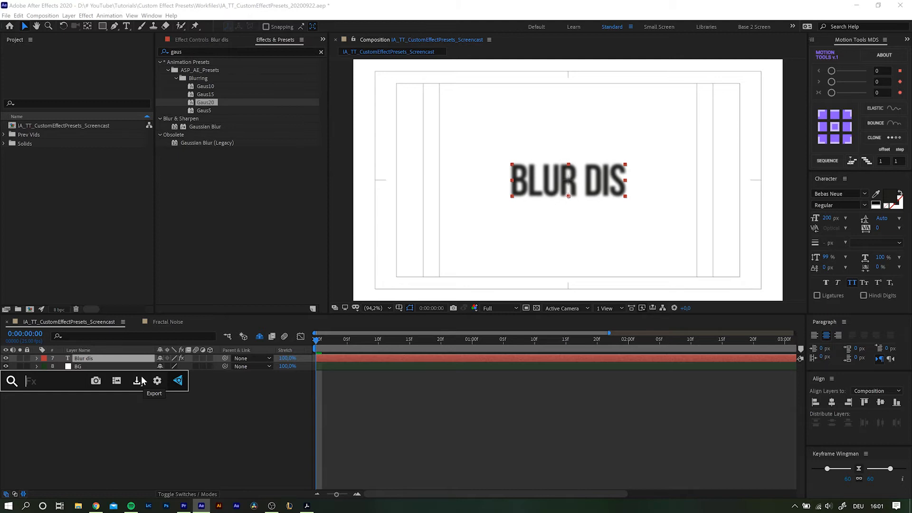
text(gaus)
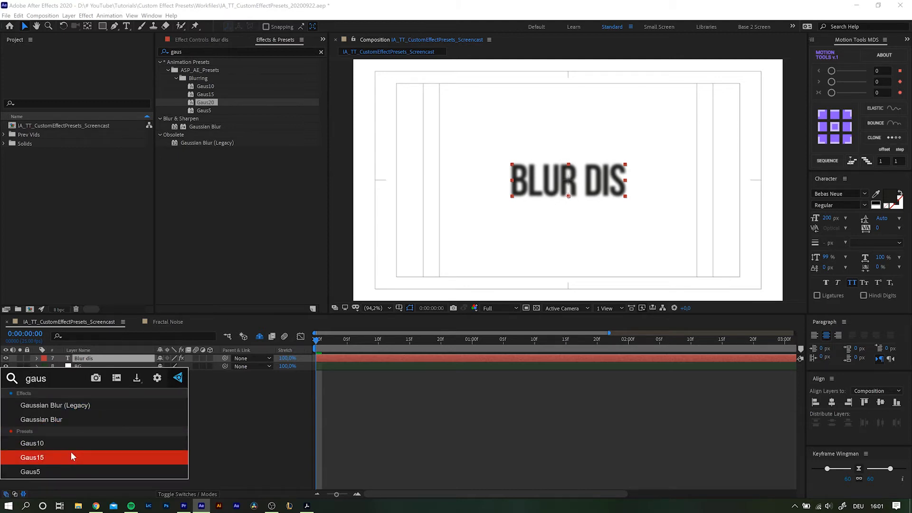
click(157, 379)
click(399, 147)
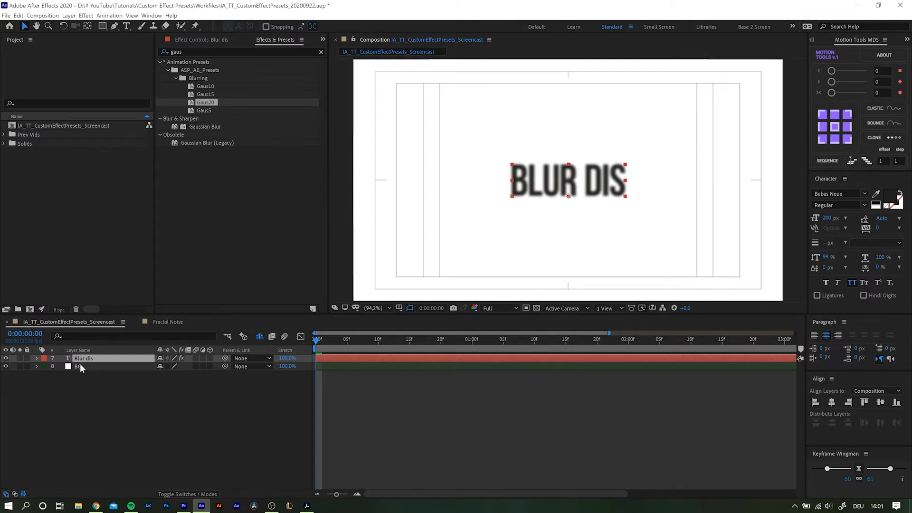
Step: Apply the Gaus20 preset to the Blur dis layer from the quick effect finder and delete the original Gaussian Blur
key(ctrl+space)
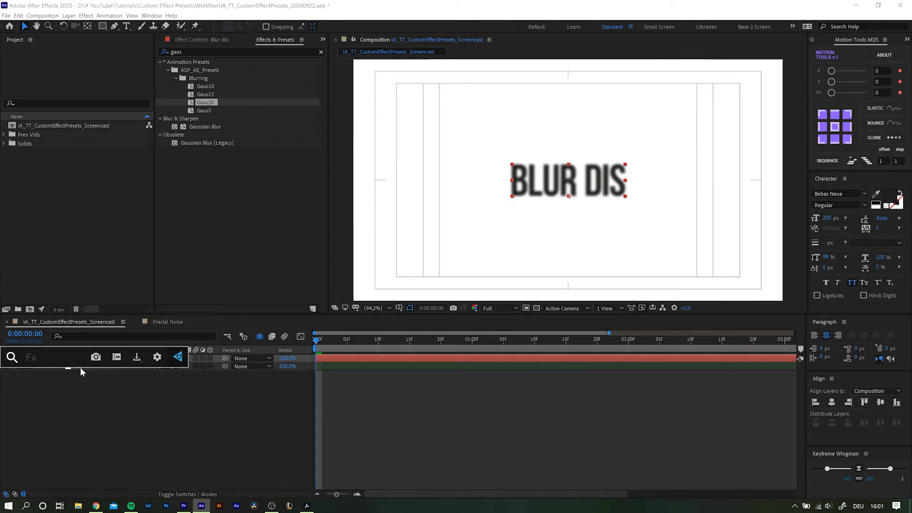
text(gaus)
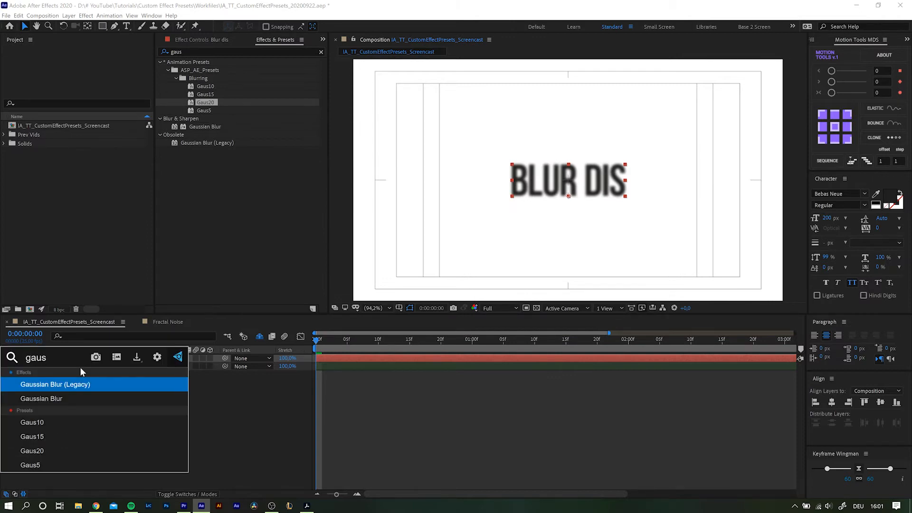
click(21, 450)
click(206, 59)
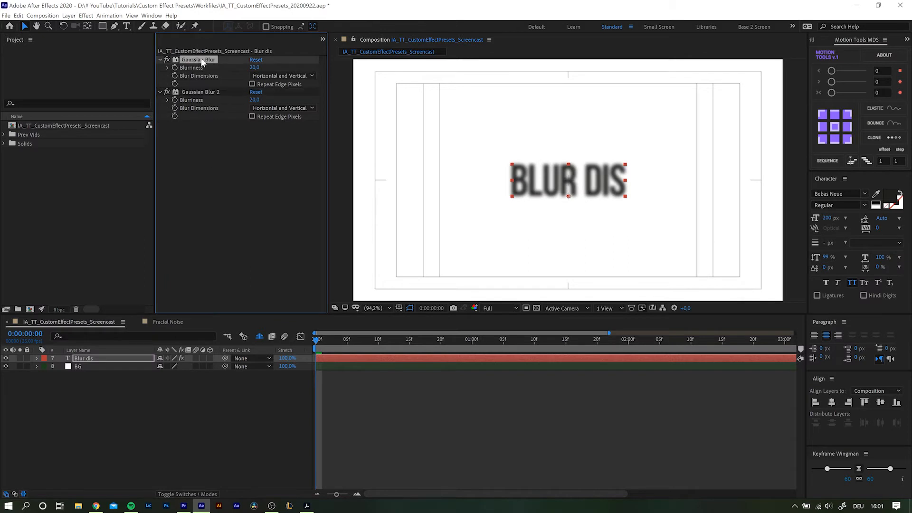
key(Delete)
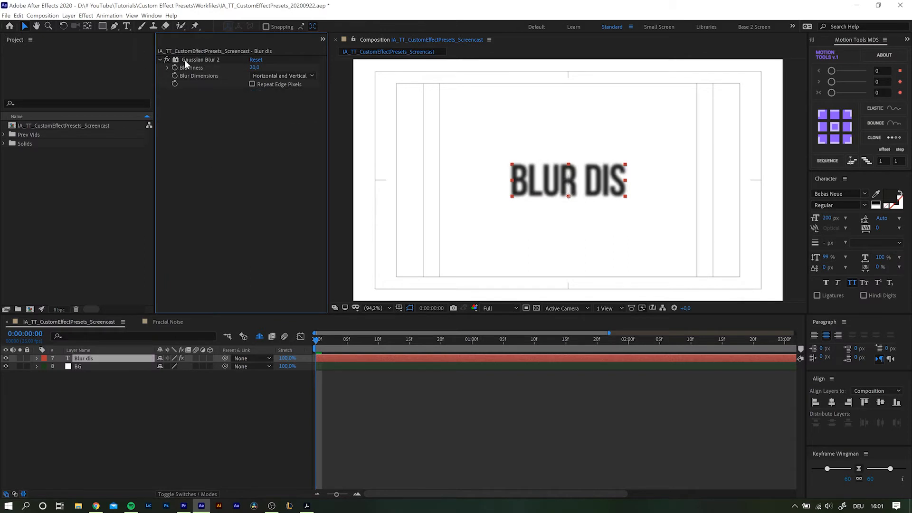
click(186, 60)
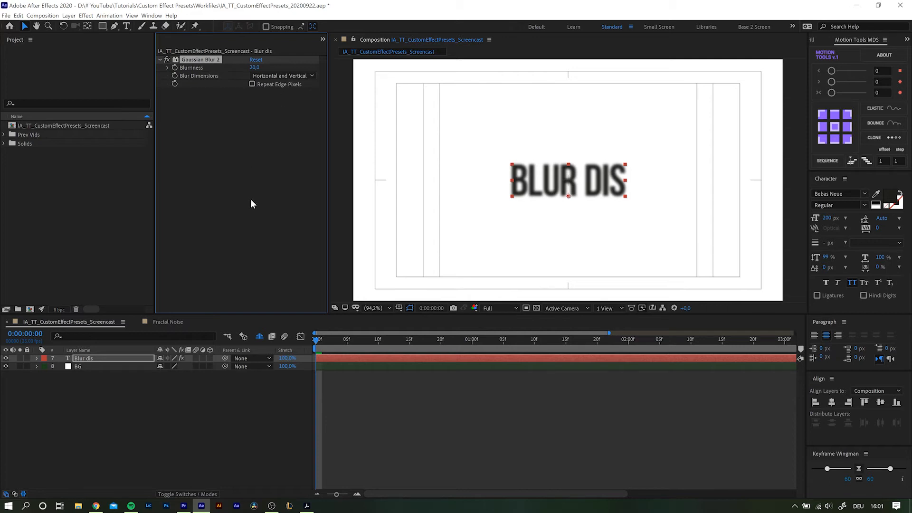
click(121, 378)
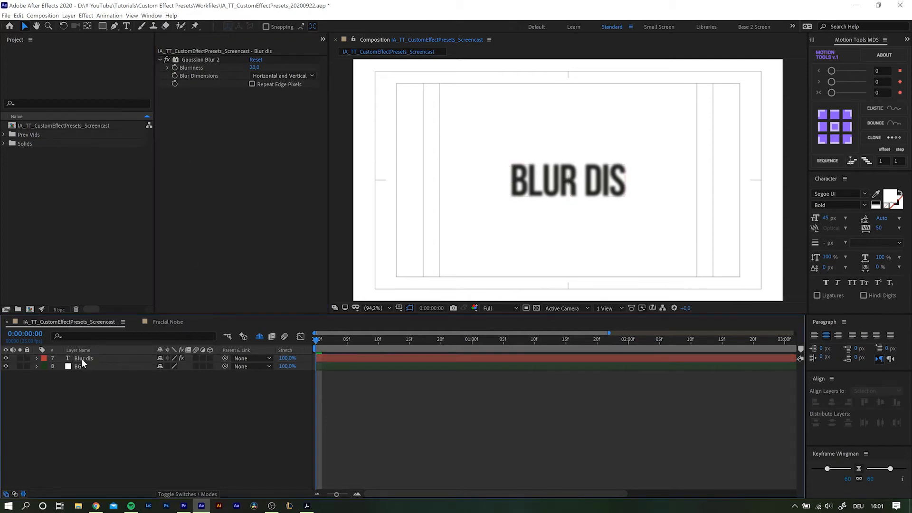
click(83, 361)
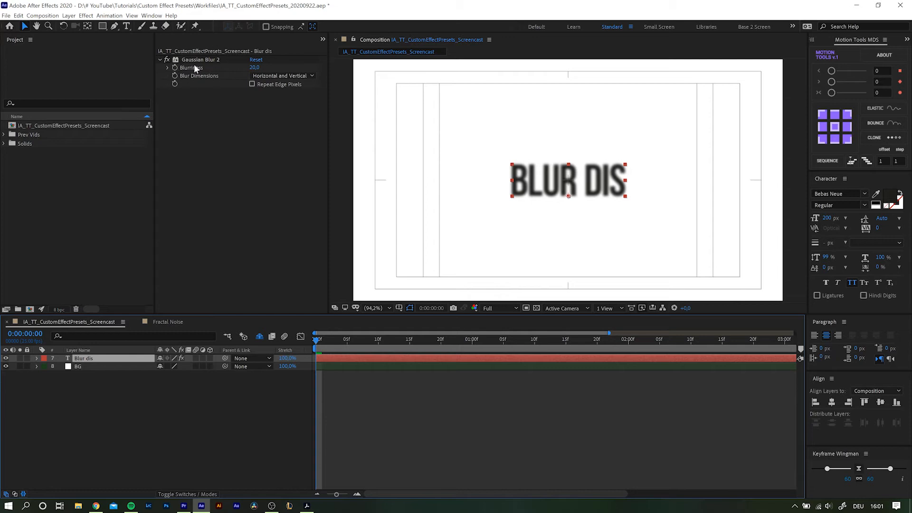
click(167, 61)
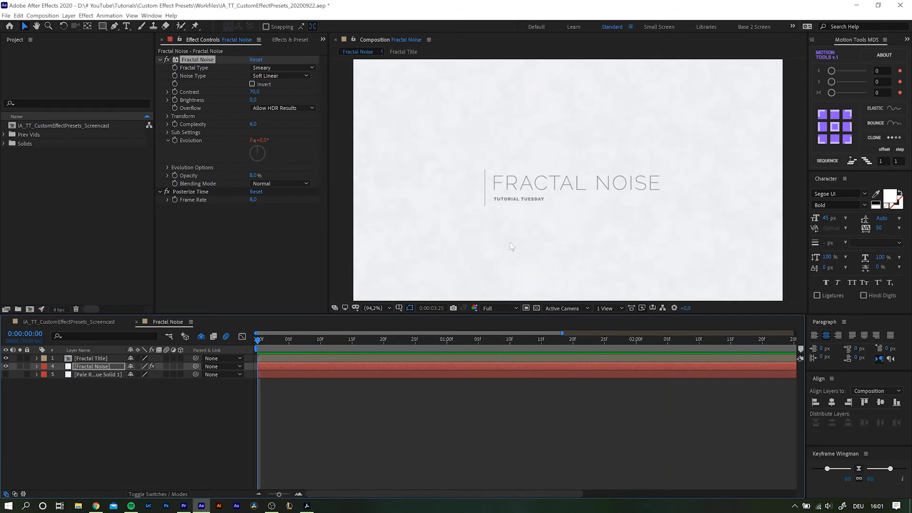
Step: Select both the Fractal Noise and Posterize Time effects on the Fractal Noise layer after scrubbing its timeline
click(119, 374)
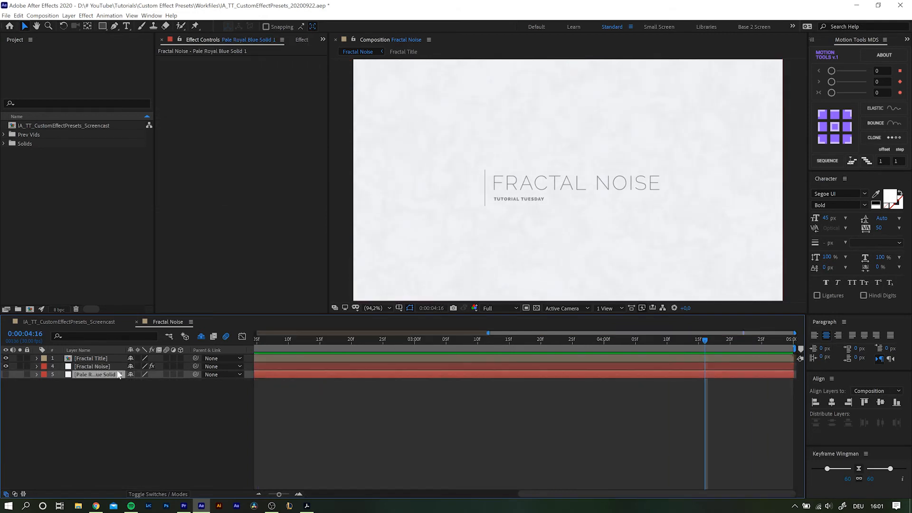
click(90, 366)
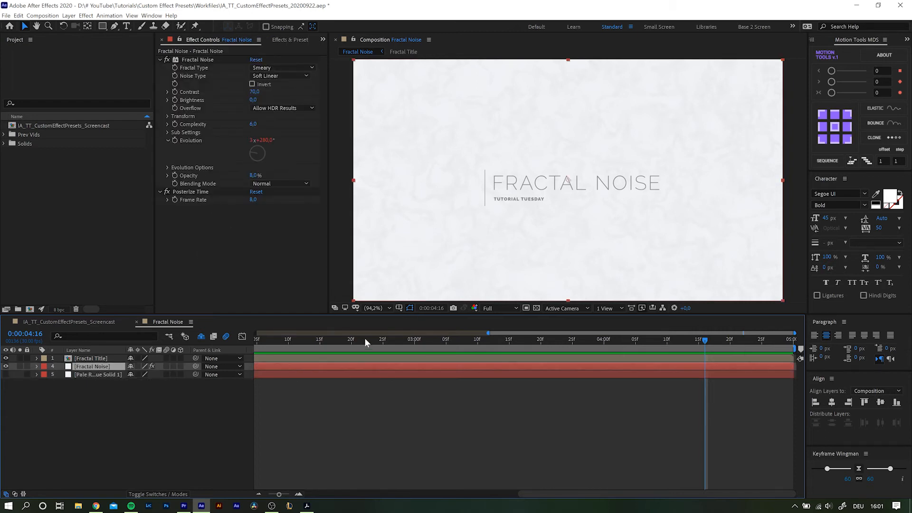
drag(365, 340, 334, 338)
click(197, 60)
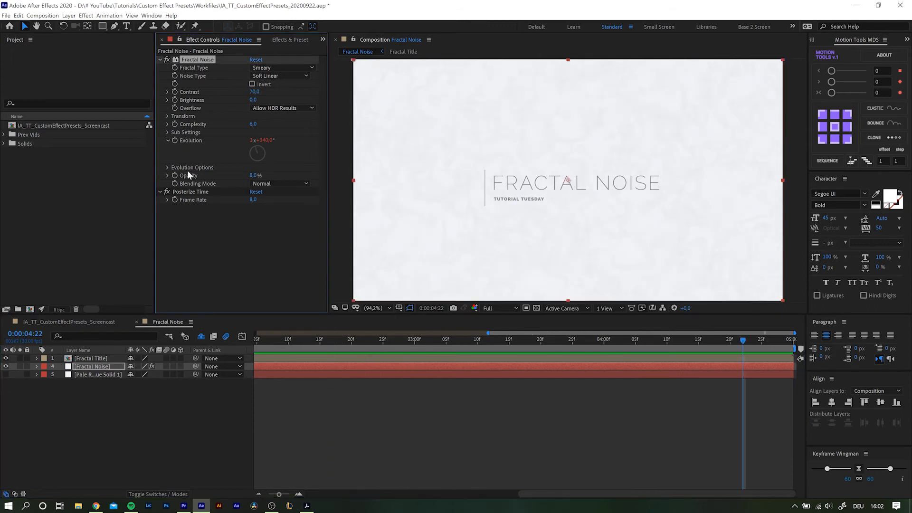
ctrl+click(188, 192)
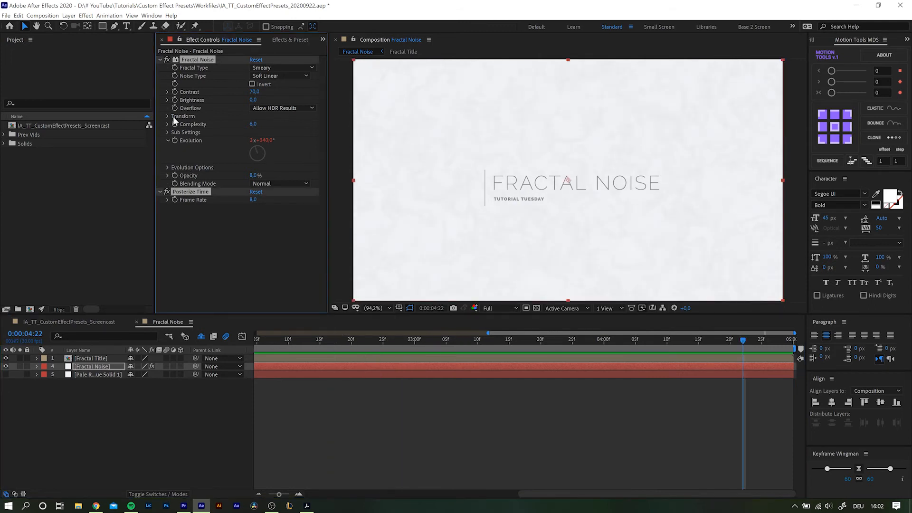
Step: Start saving the two selected effects as an animation preset, go up to the ASP_AE_Presets folder, and cancel
click(110, 17)
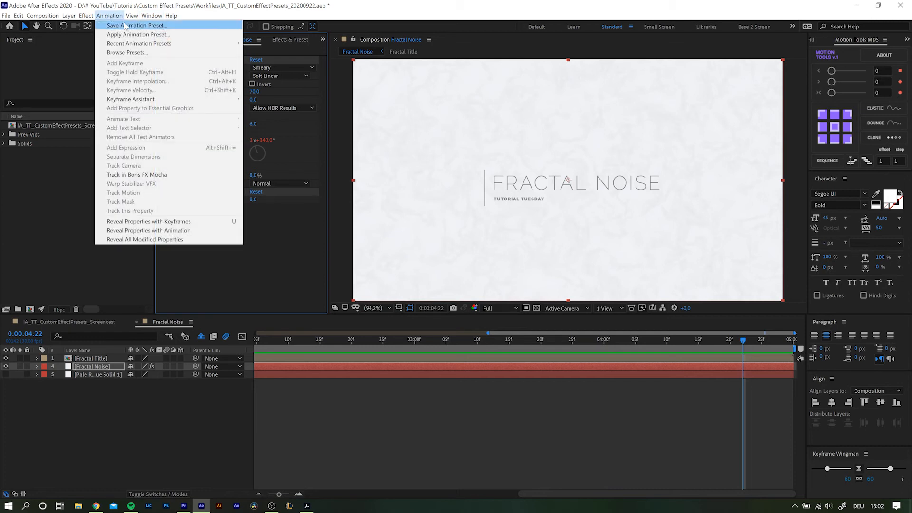
click(126, 26)
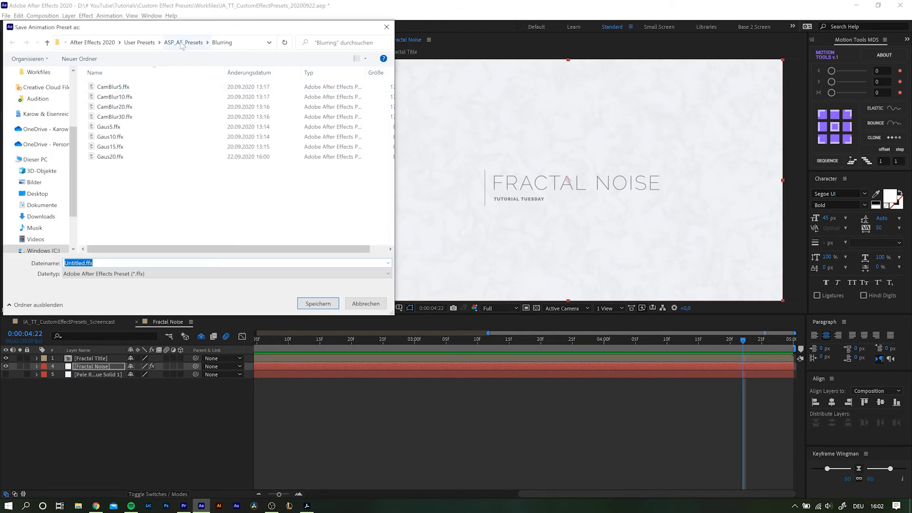
click(183, 42)
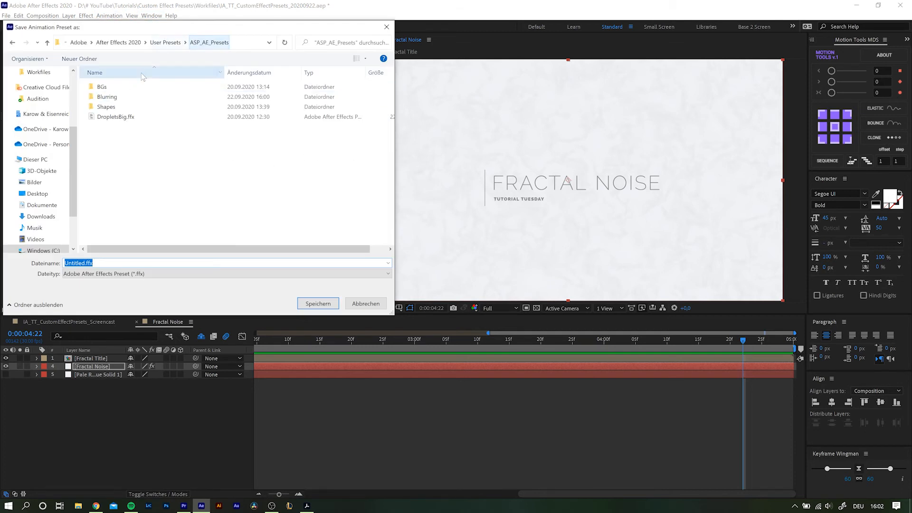
click(386, 26)
Step: Apply the FractalBG Subtle preset to the BG layer of the IA_TT_CustomEffectPresets_Screencast composition and preview it
click(98, 321)
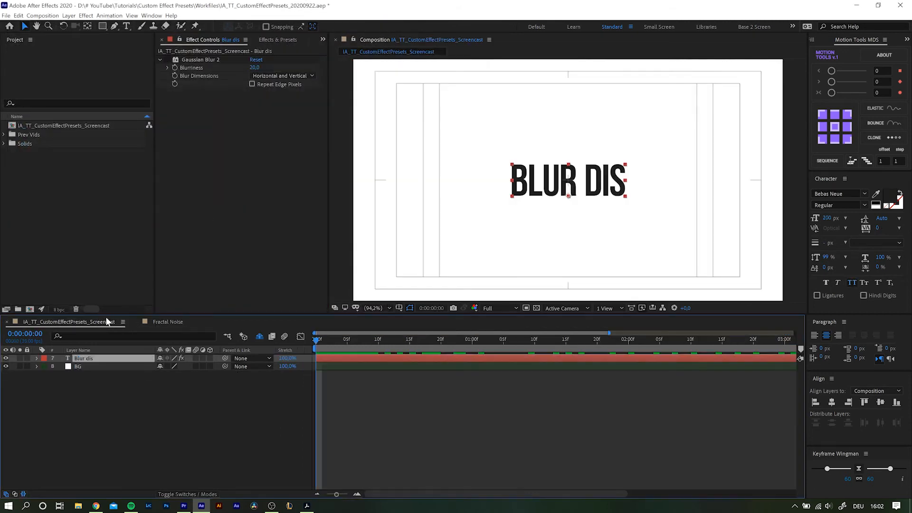
click(86, 366)
key(ctrl+space)
text(f)
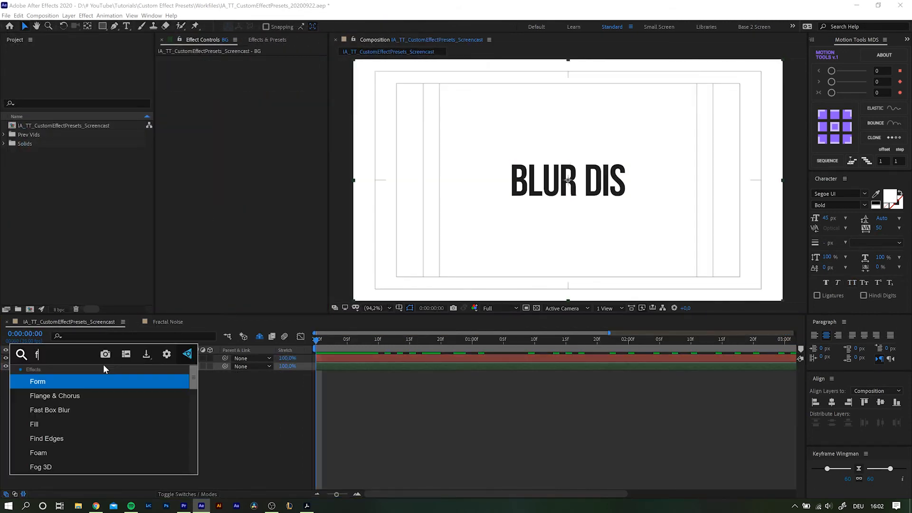
text(ra)
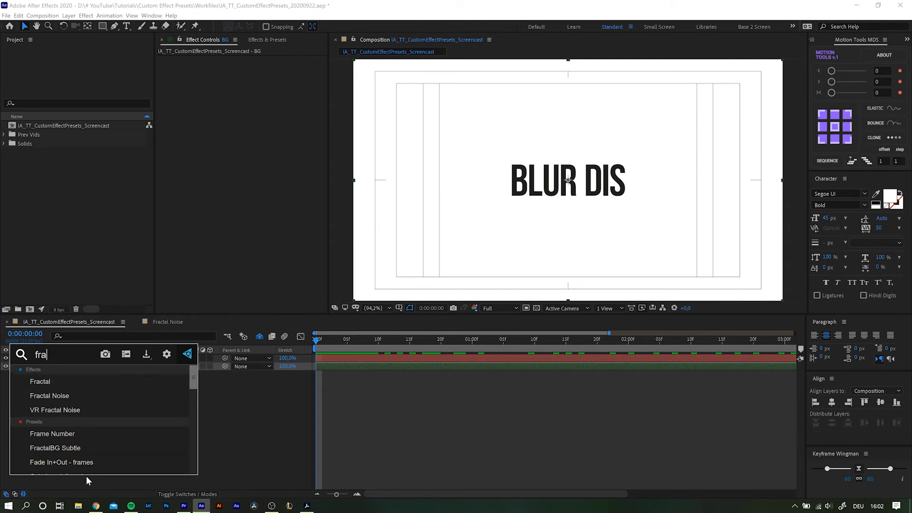
click(48, 447)
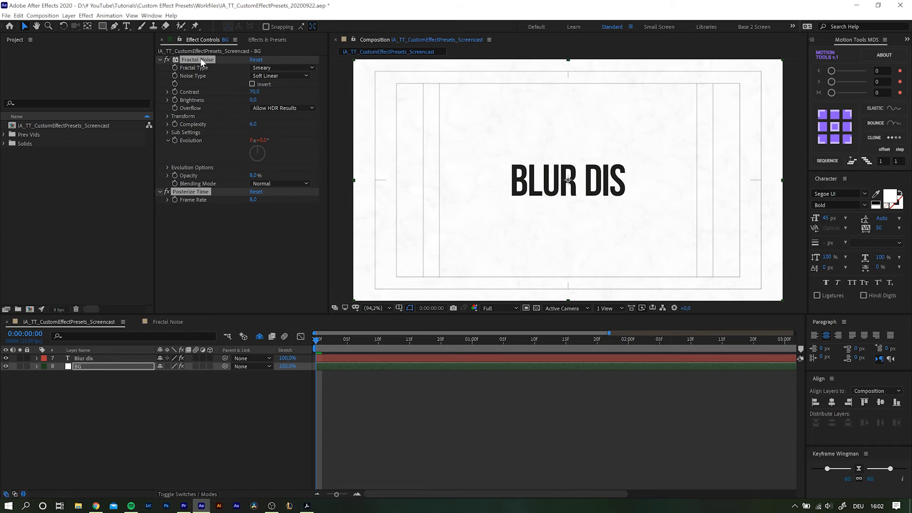
key(space)
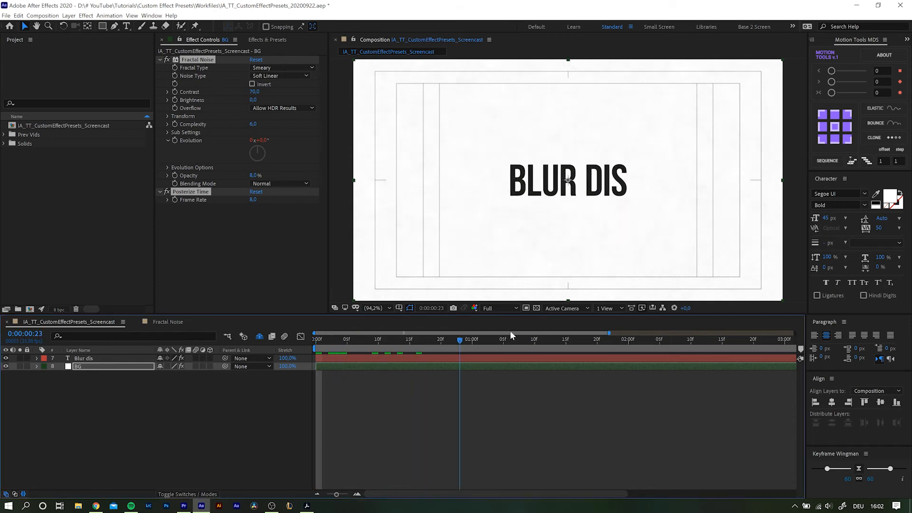
drag(511, 331, 651, 339)
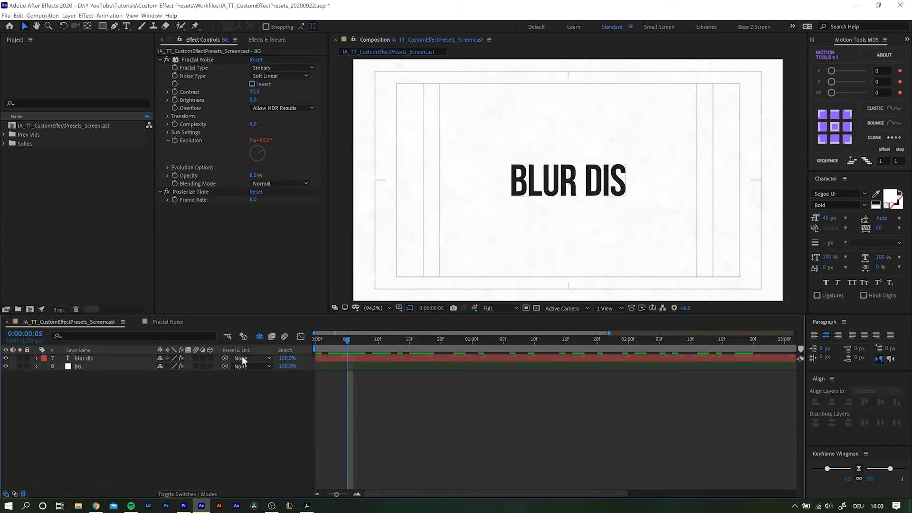
Step: Add Trim Paths to the End 0-100 Trim layer and keyframe its End at 0% at 0:00:00:15
click(95, 398)
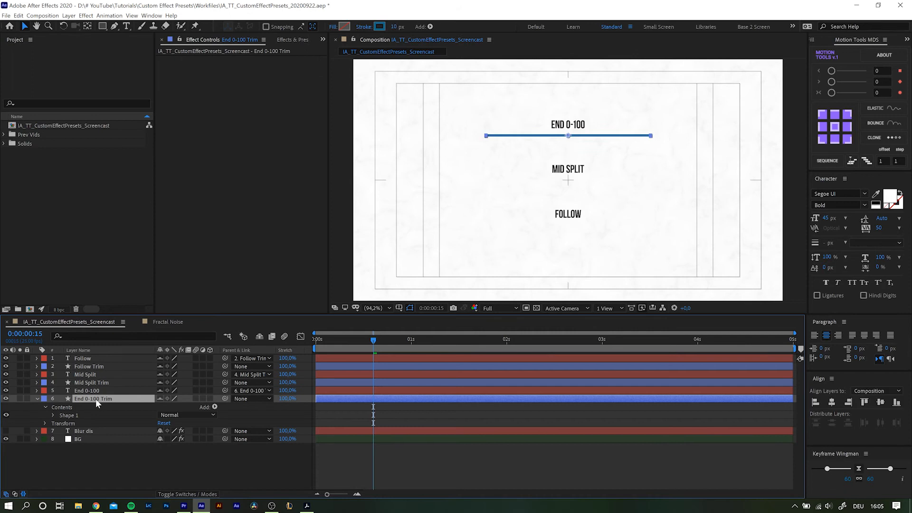
click(215, 406)
click(135, 325)
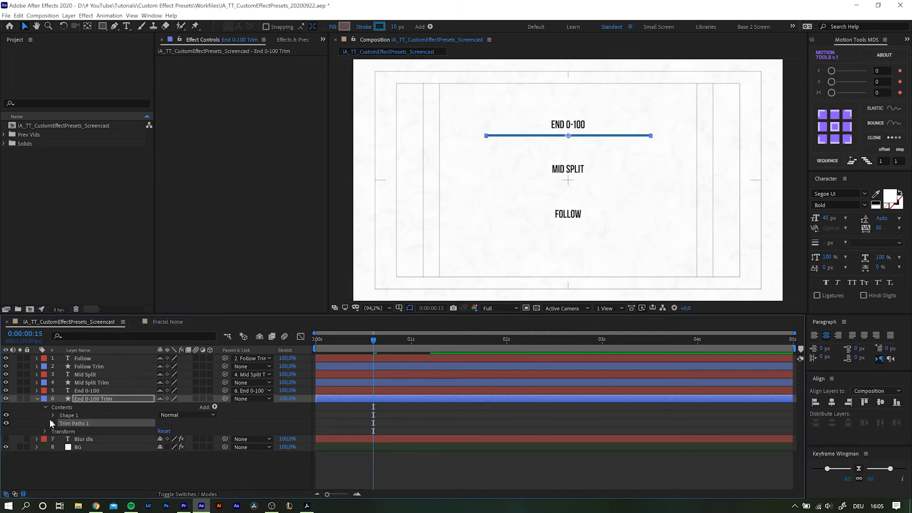
click(53, 423)
click(80, 440)
click(69, 439)
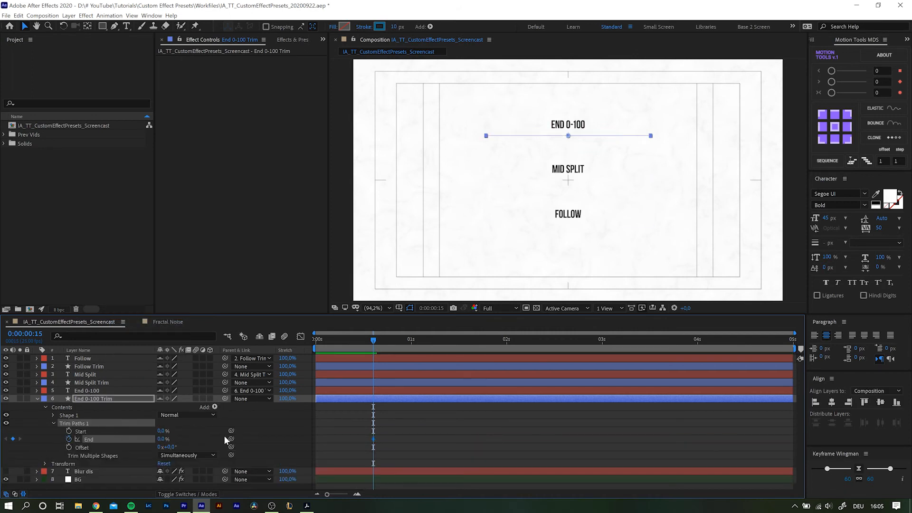
Step: Keyframe the trim's End at 100% 20 frames further on and set that keyframe's incoming ease to 100
key(shift+Page_Down)
key(shift+Page_Down)
drag(160, 439, 721, 422)
drag(890, 468, 811, 468)
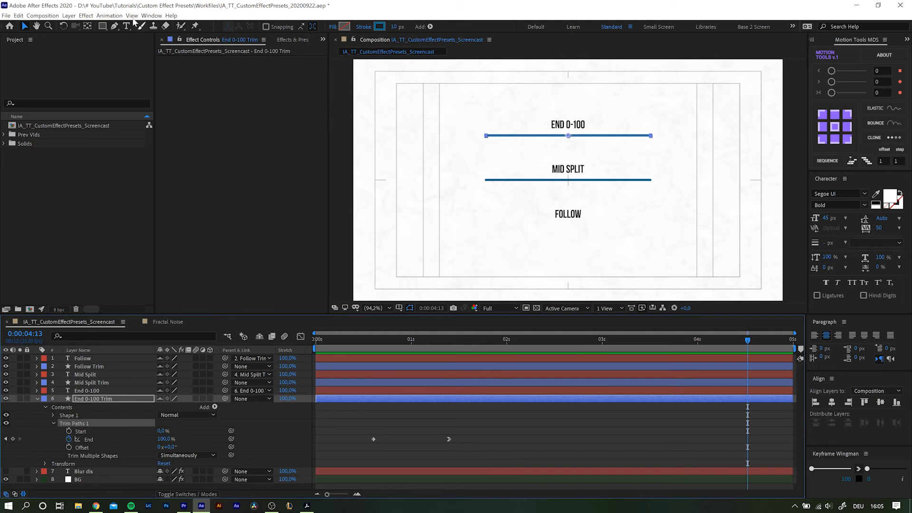
Step: Start saving the animated Trim Paths as an animation preset and cancel at the file name
click(109, 16)
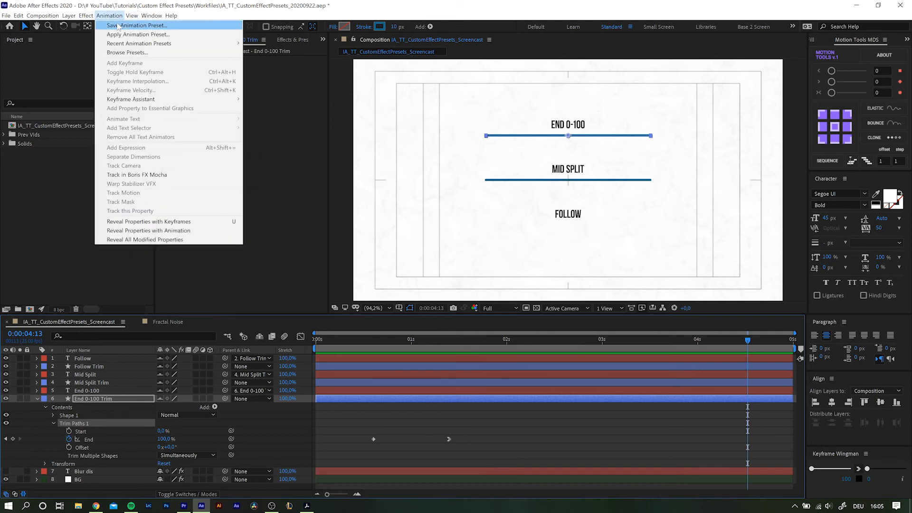
click(118, 26)
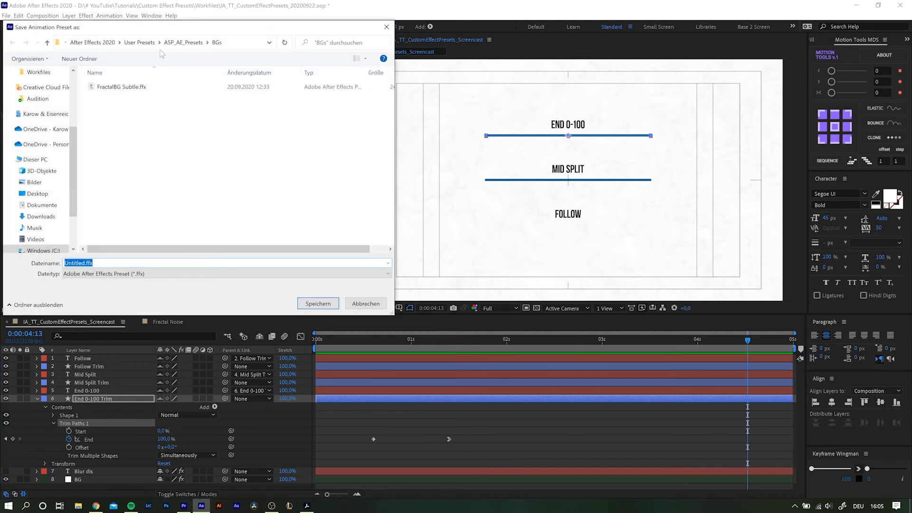
click(386, 27)
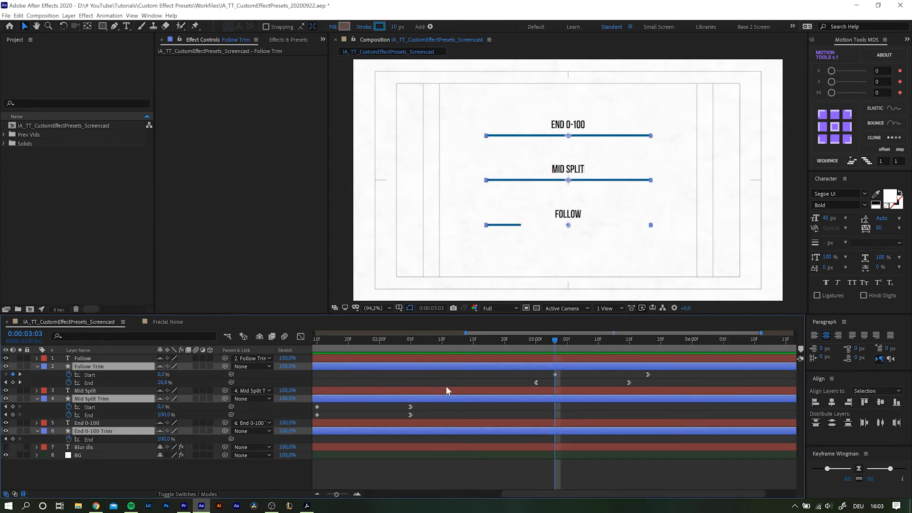
Step: Lengthen the End 0-100 Trim animation by moving its last End keyframe to about 1.4 seconds during a preview
key(minus)
key(minus)
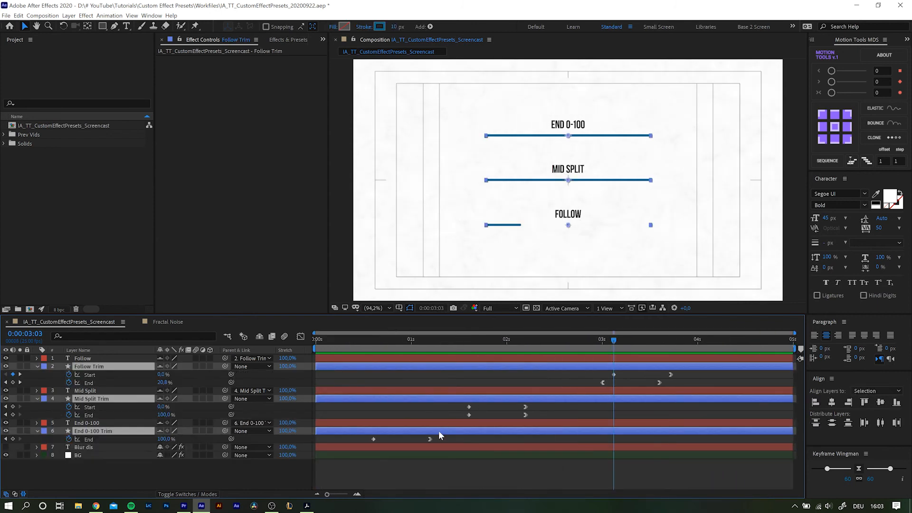
drag(414, 341, 427, 341)
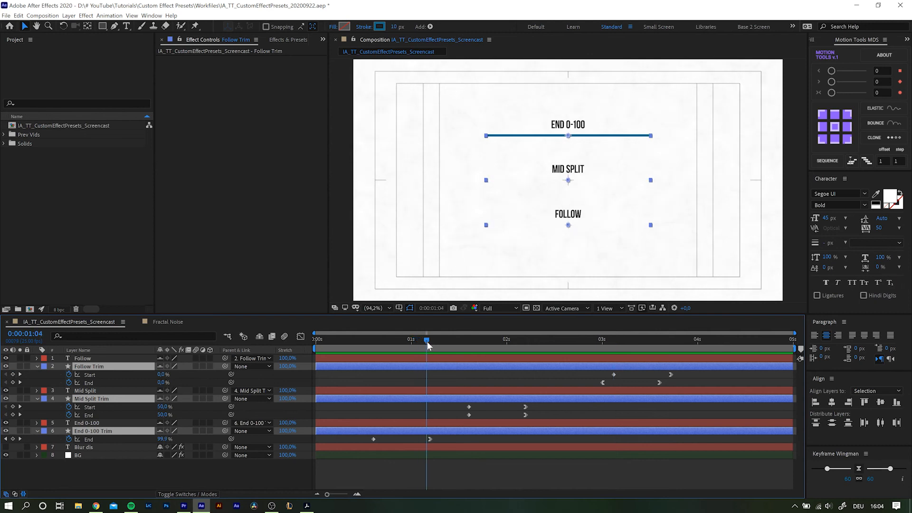
click(430, 439)
key(space)
drag(430, 439, 448, 438)
Step: Move Mid Split Trim's closing Start and End keyframes to about 2.4 seconds and shift Follow Trim's keyframes later
drag(536, 405, 520, 416)
drag(525, 414, 548, 412)
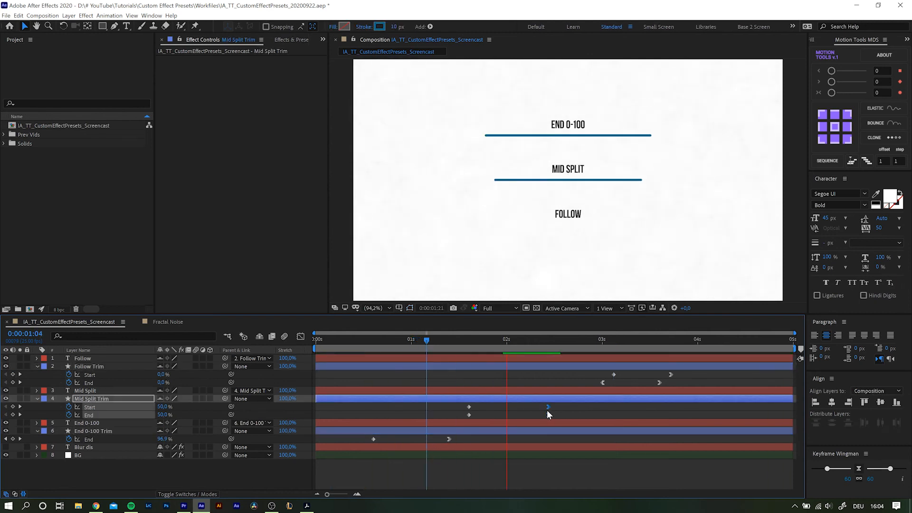
drag(682, 369, 626, 374)
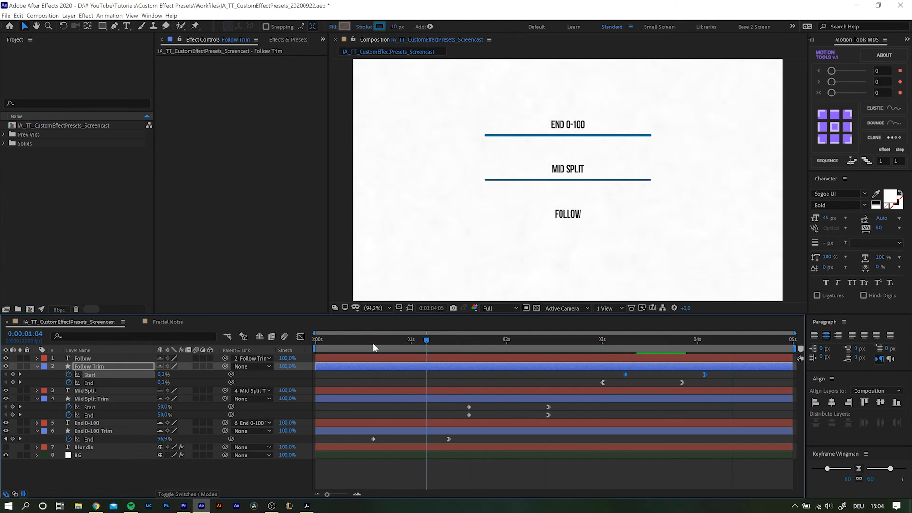